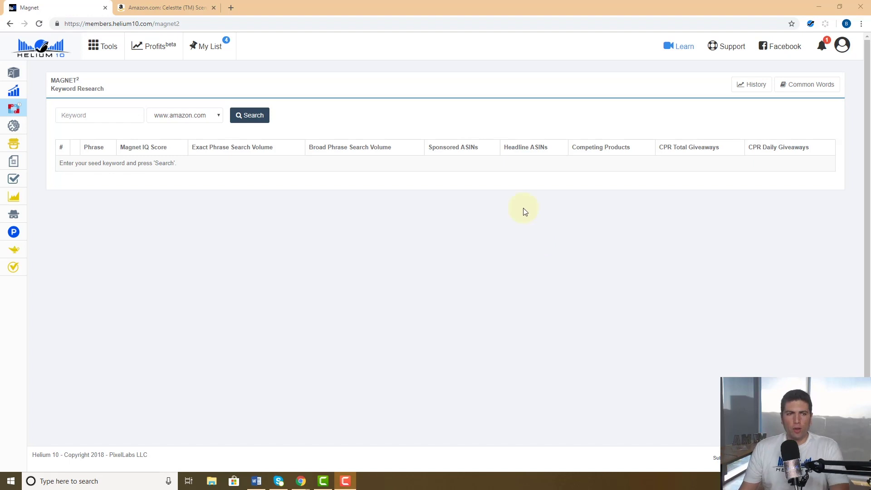
Search Magnet for 'collagen peptides' as a new search, returning 978 keywords.
left_click(118, 117)
type("collag")
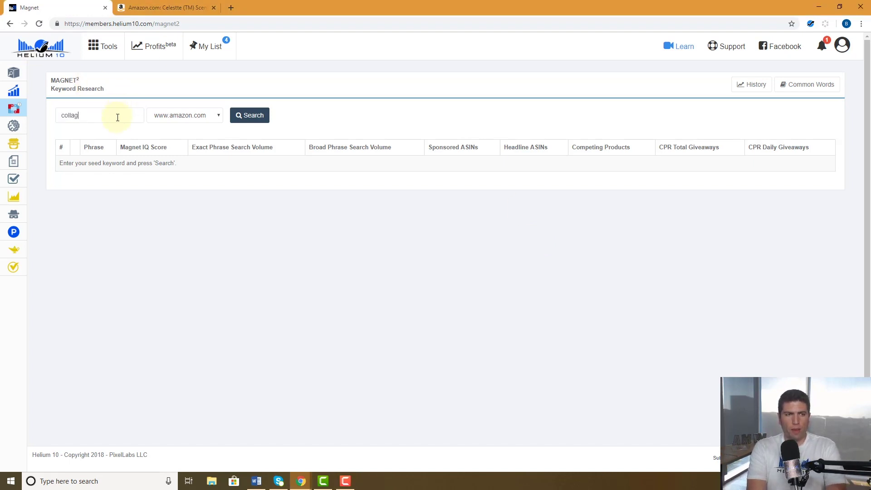
type("en peptides")
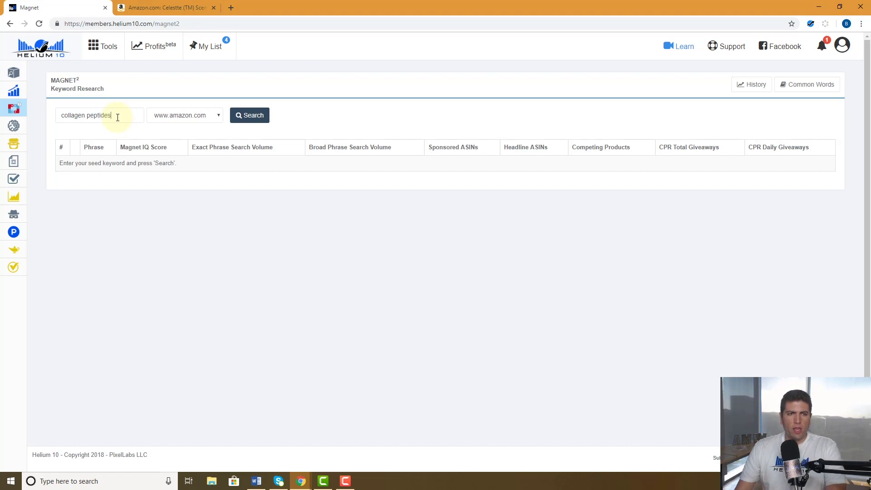
left_click(252, 117)
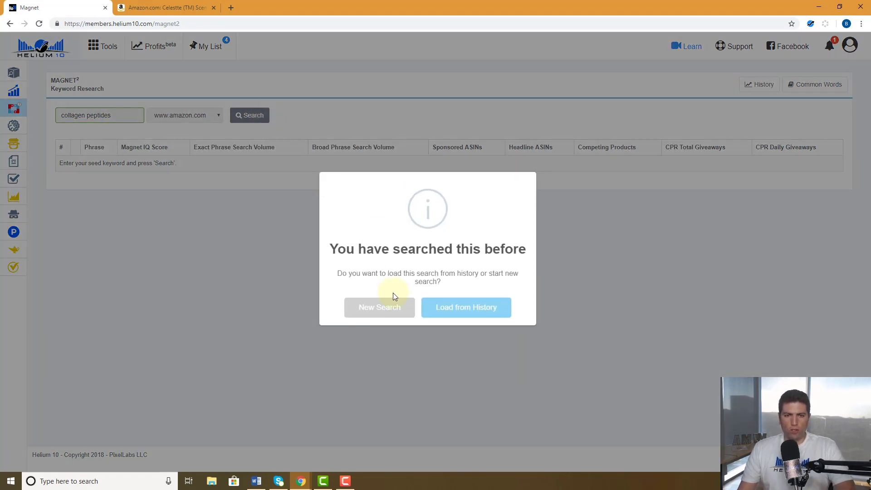
left_click(389, 307)
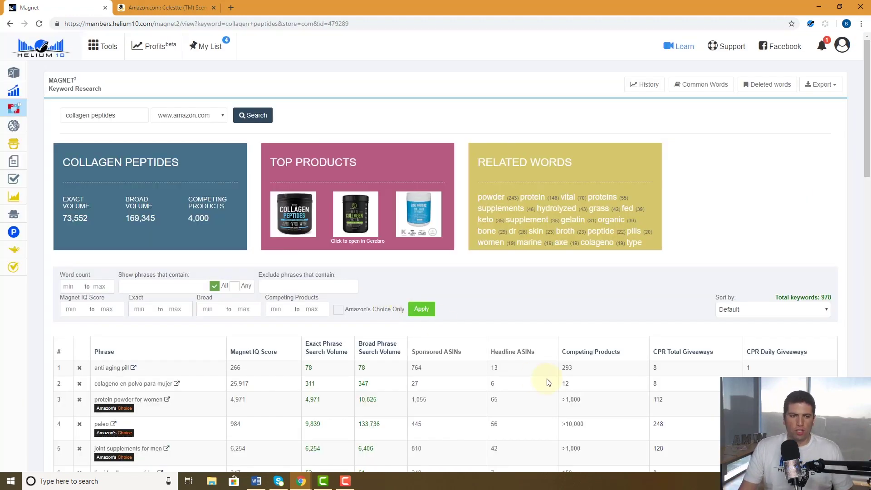
scroll(535, 358, "down", 3)
scroll(516, 342, "down", 2)
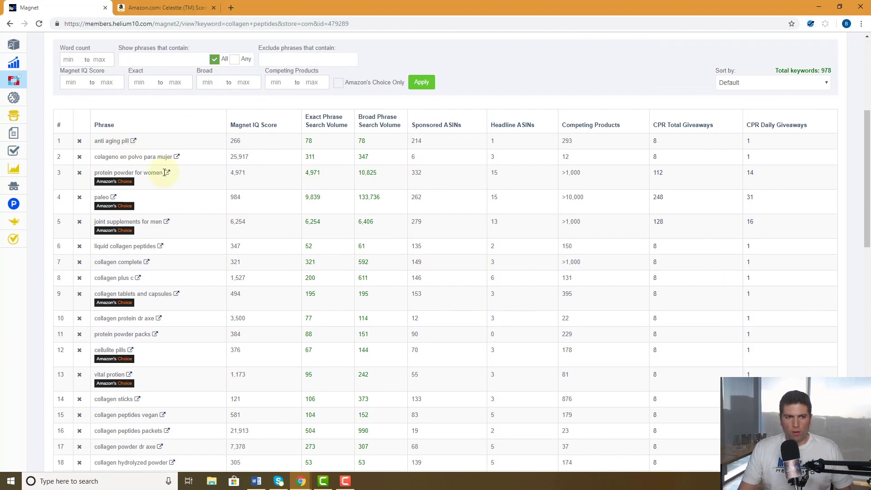
scroll(168, 177, "up", 1)
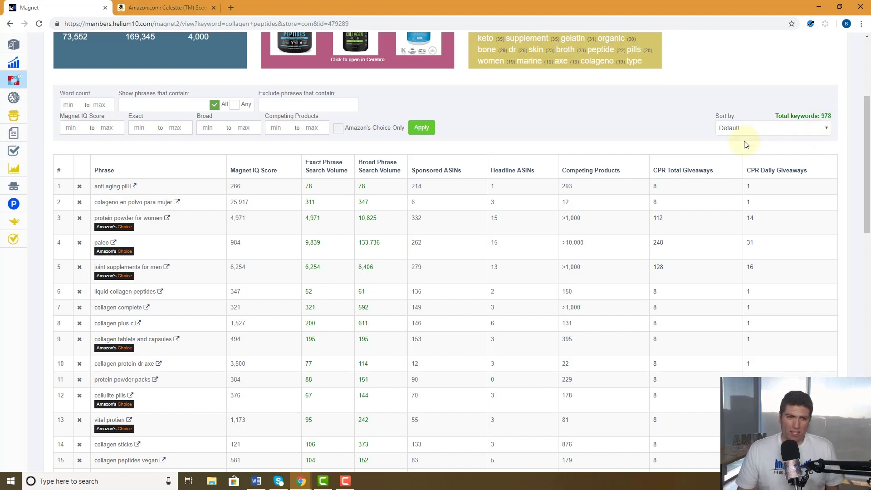
scroll(575, 184, "up", 2)
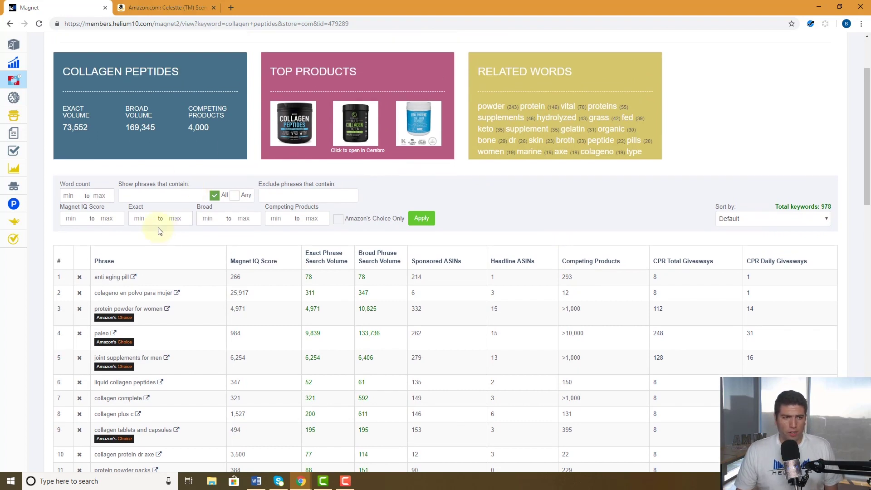
Apply a Word count minimum of 2 and Exact volume minimum of 750.
left_click(70, 196)
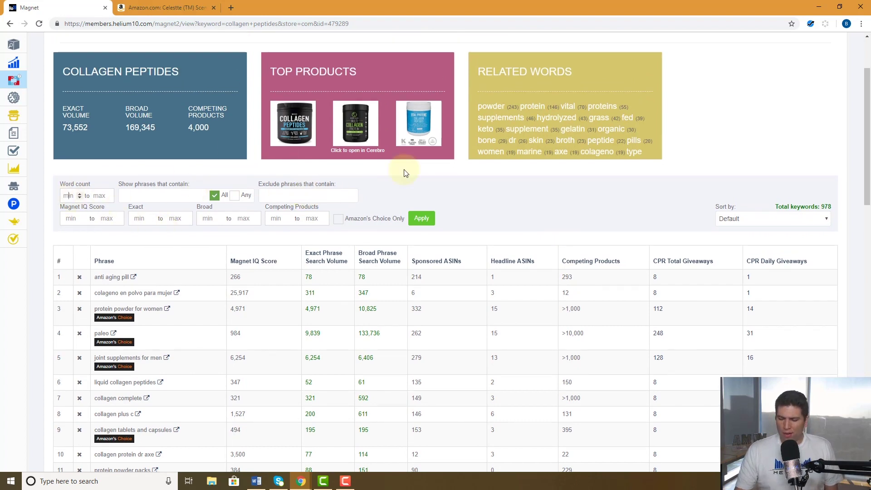
type("2")
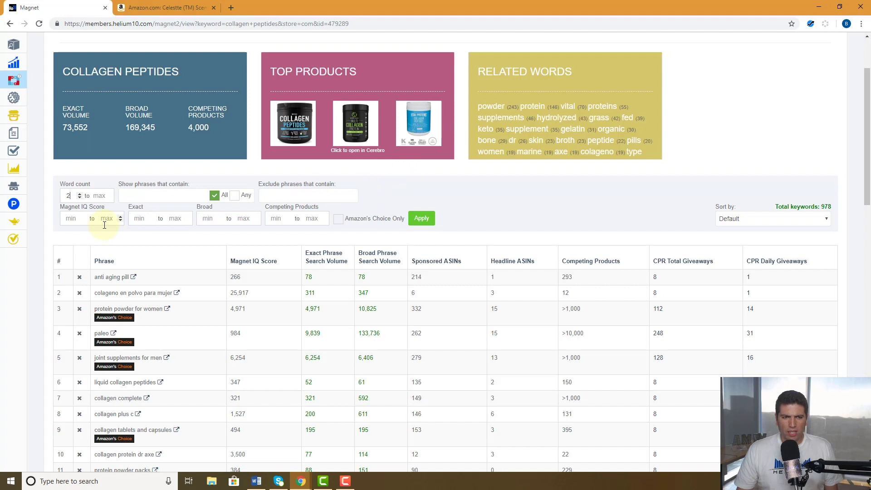
left_click(138, 220)
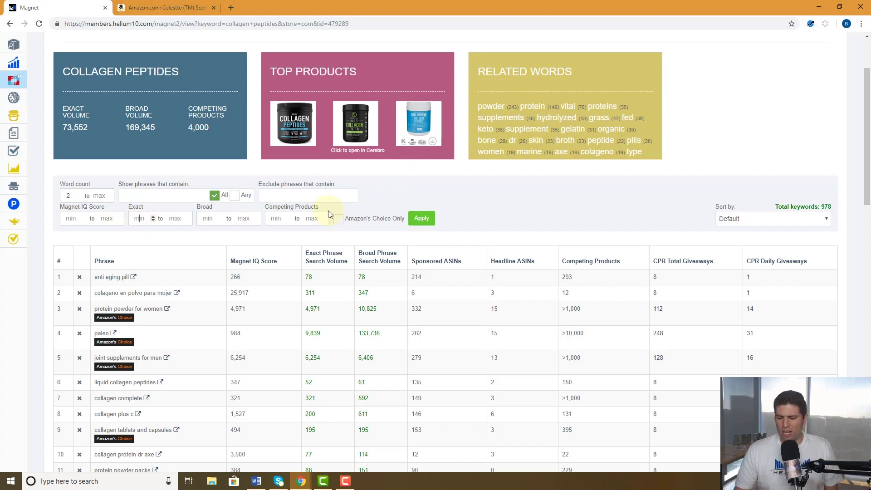
type("750")
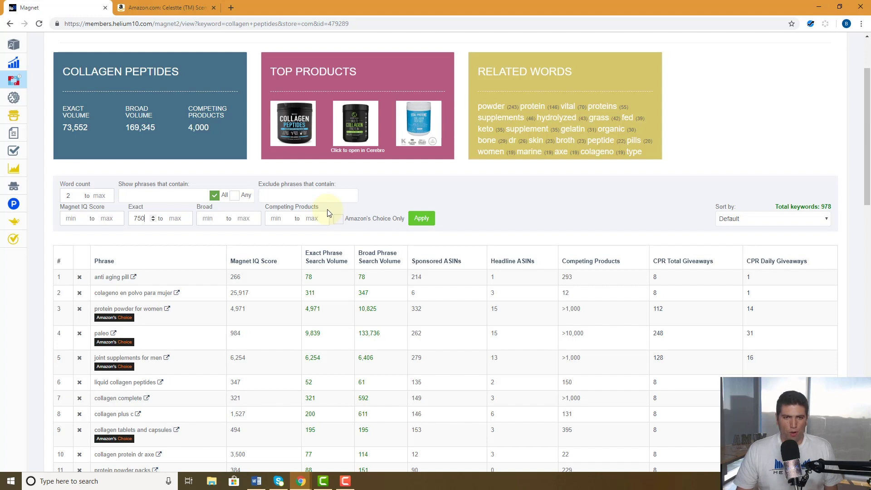
left_click(422, 218)
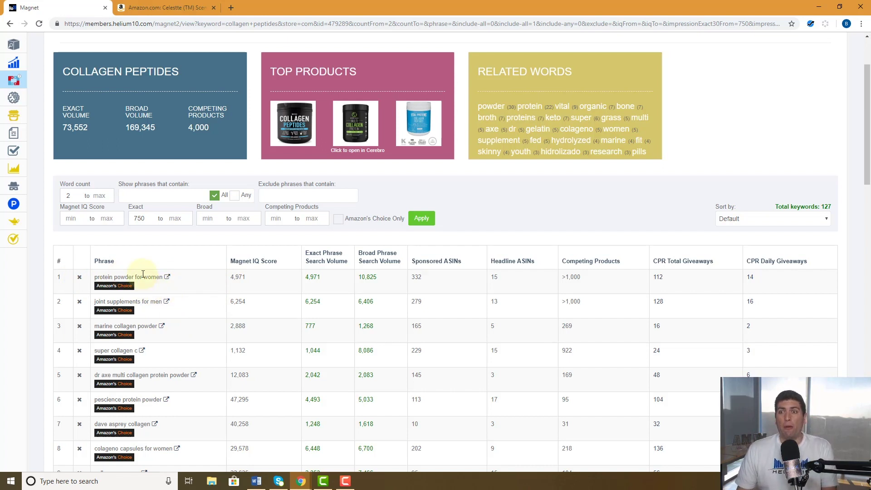
Scroll to the top of the 127 filtered keywords, led by 'protein powder for women'.
scroll(142, 277, "up", 2)
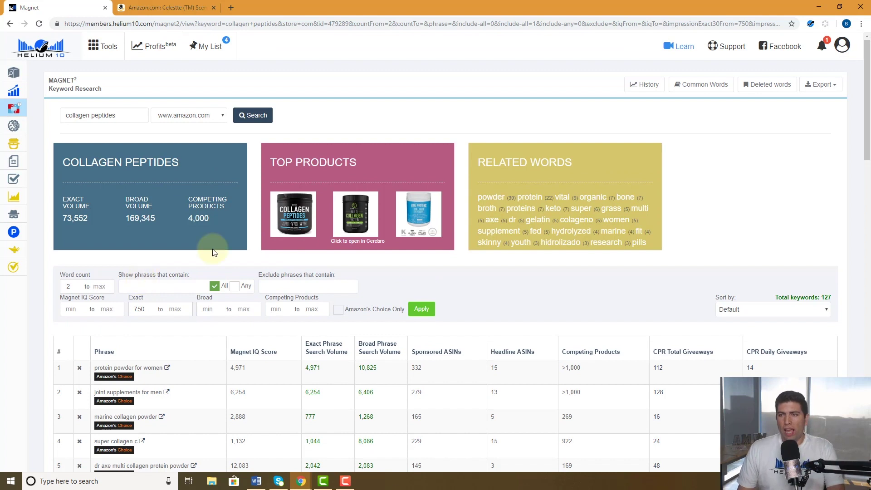
Export the 127 filtered keywords to Frankenstein.
left_click(836, 89)
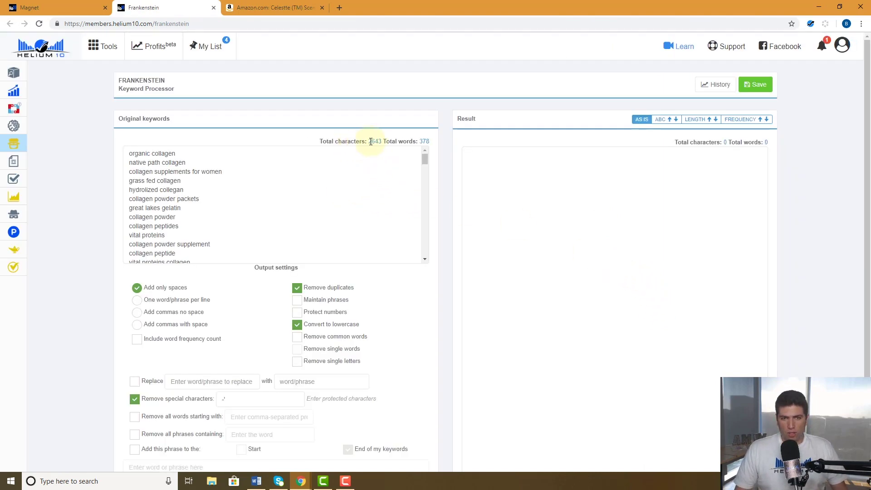
left_click_drag(368, 142, 428, 141)
left_click(377, 142)
left_click(428, 141)
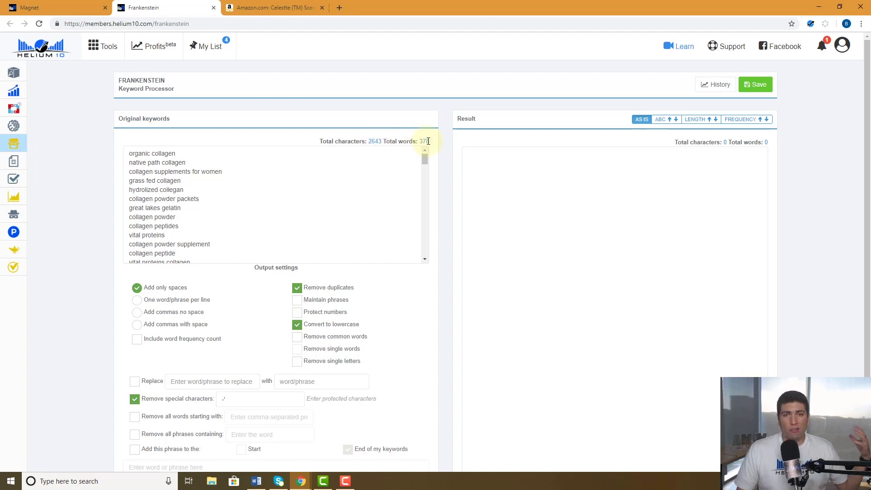
left_click(68, 8)
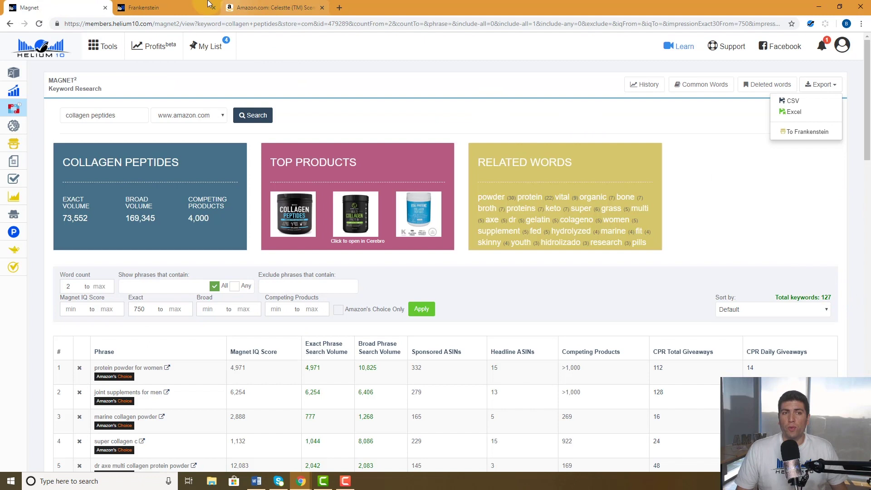
left_click(163, 5)
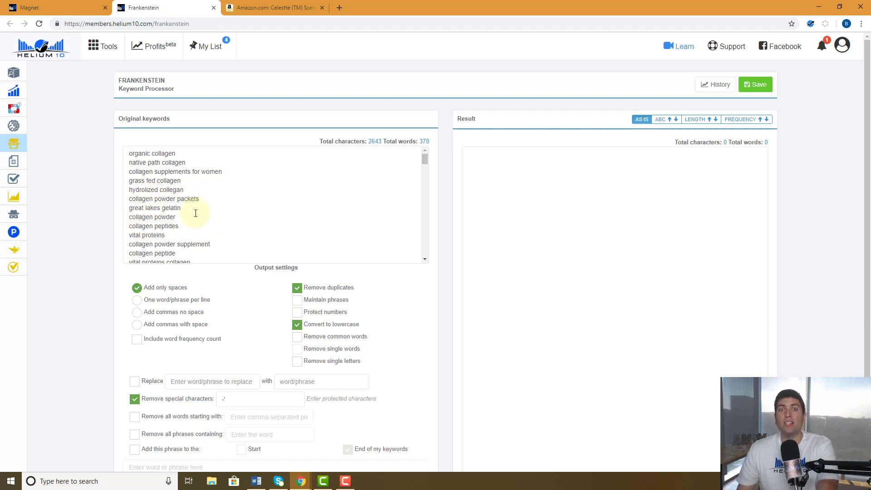
scroll(154, 191, "down", 2)
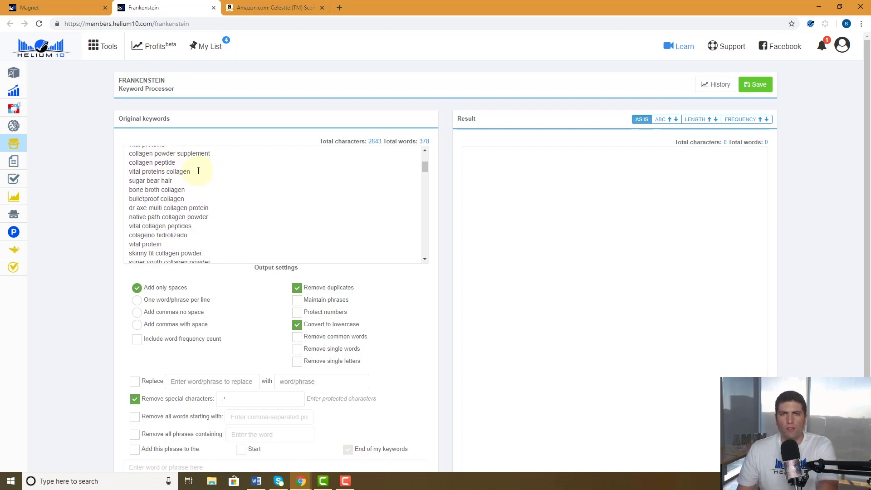
scroll(198, 171, "up", 2)
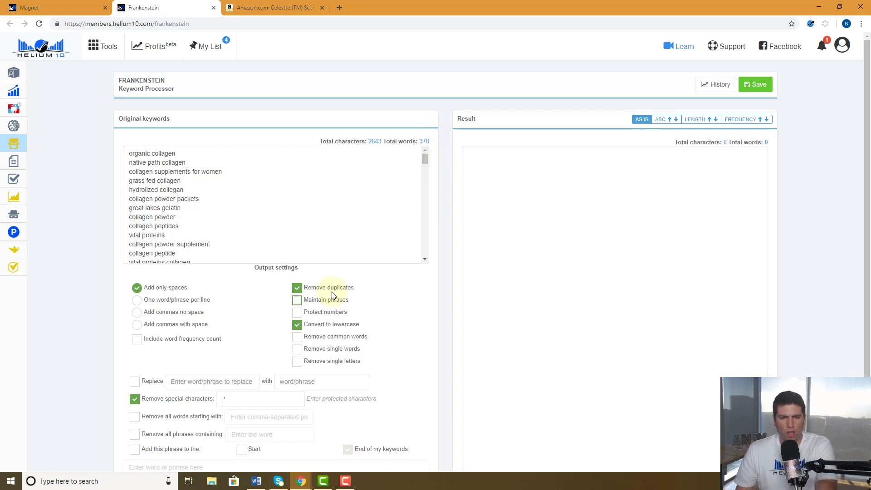
Enable Remove common words and Remove single letters in Frankenstein's output settings.
left_click(305, 345)
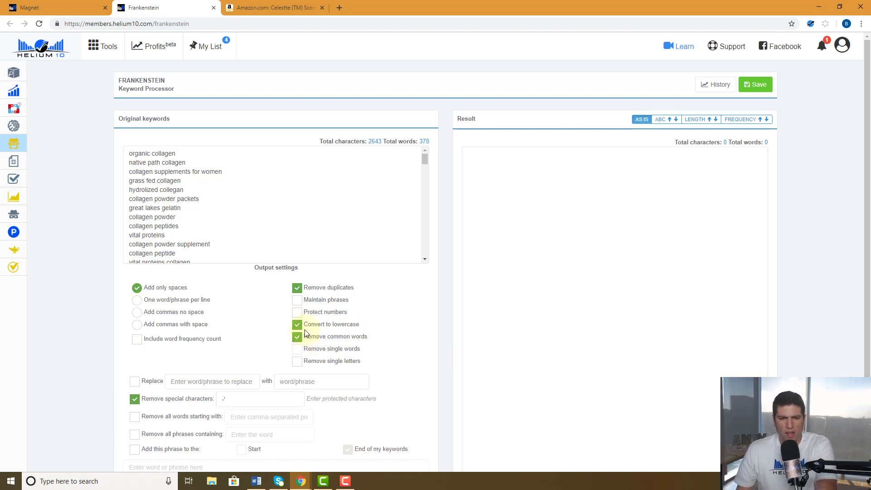
left_click(298, 363)
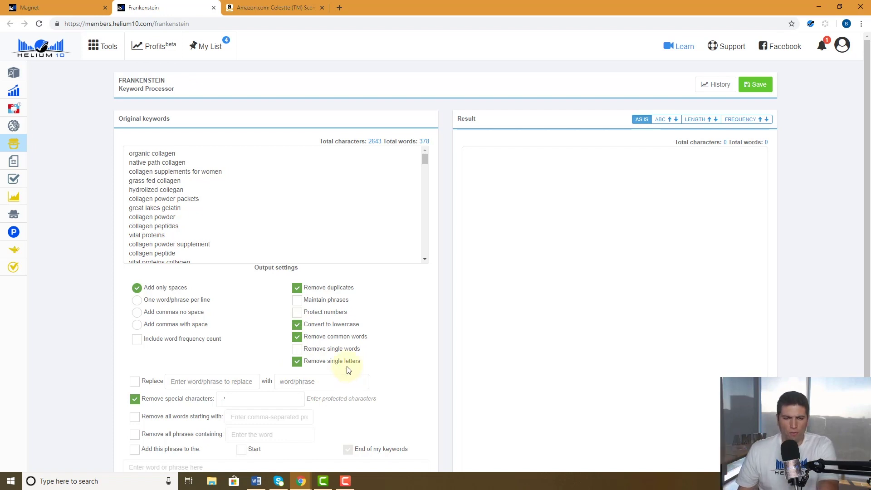
scroll(348, 369, "down", 3)
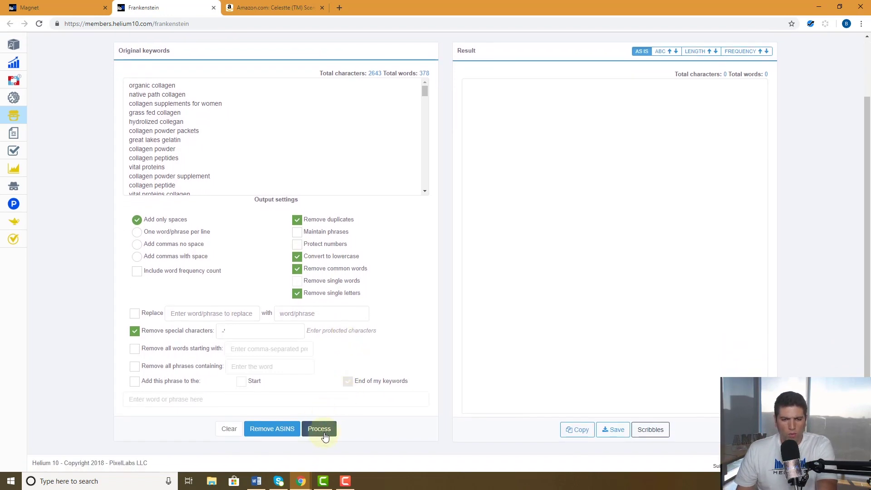
Process the keywords into a 100-word, 692-character result, then return to the Magnet tab.
left_click(323, 433)
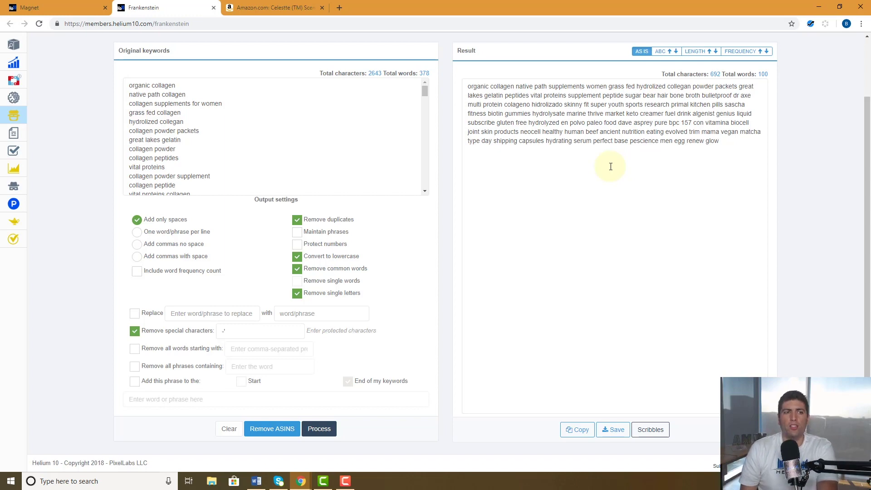
left_click(55, 7)
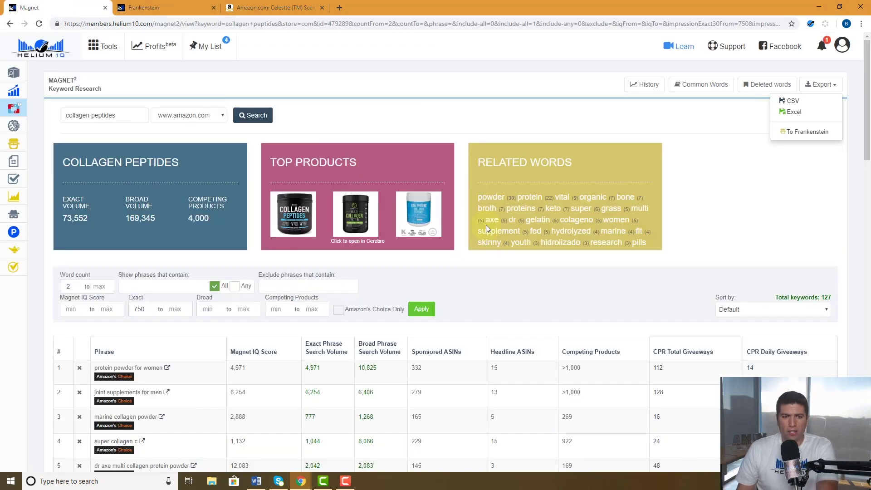
Use Magnet's Export To Frankenstein to bring back the 100-word processed result.
scroll(503, 270, "down", 1)
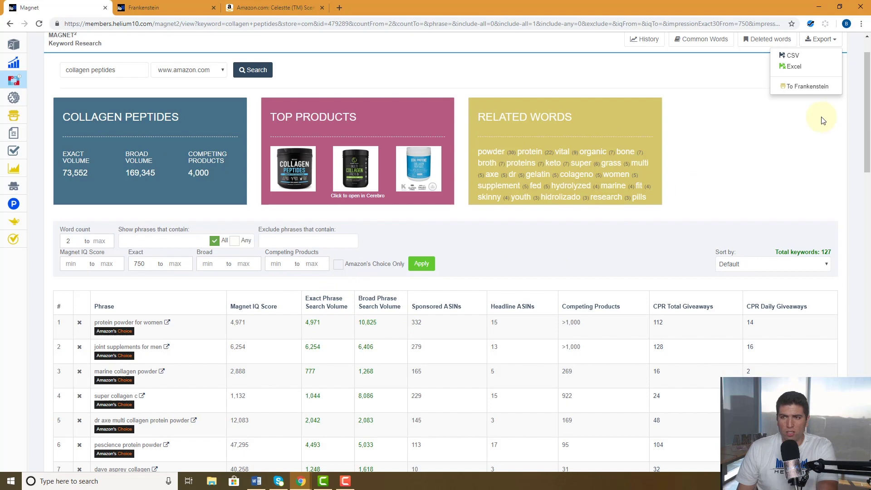
left_click(810, 87)
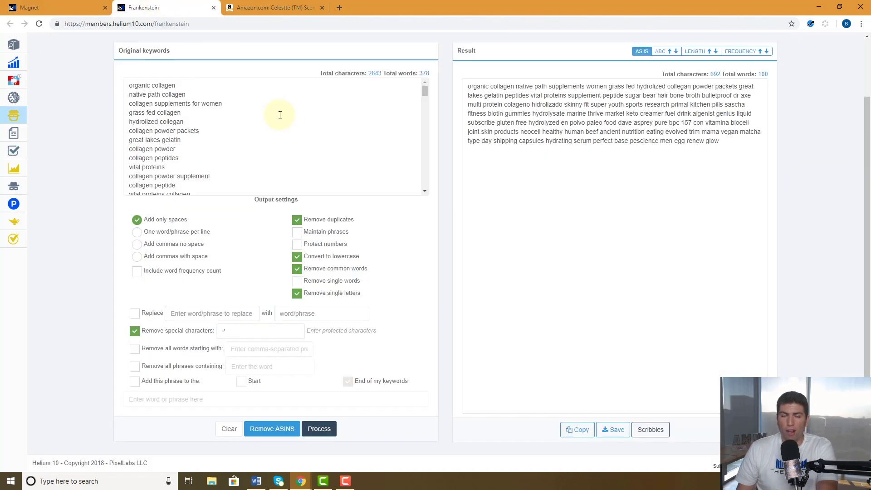